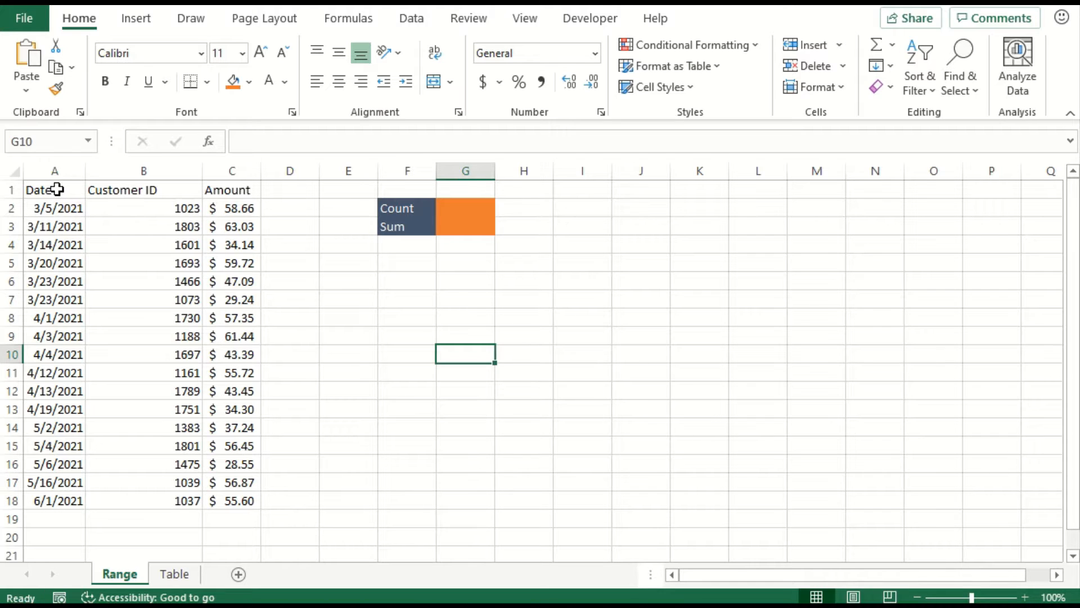
- Give the header cells A1:C1 on the Range sheet a dark blue-gray fill with white text
{"action": "left_click_drag", "start_coordinate": [58, 190], "coordinate": [229, 189]}
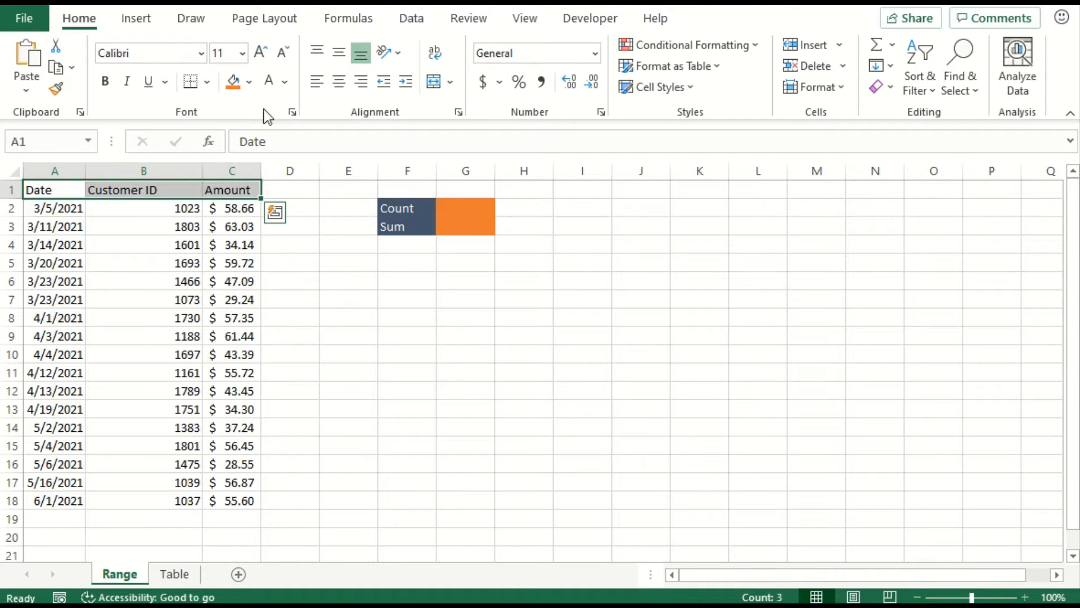
{"action": "left_click", "coordinate": [250, 84]}
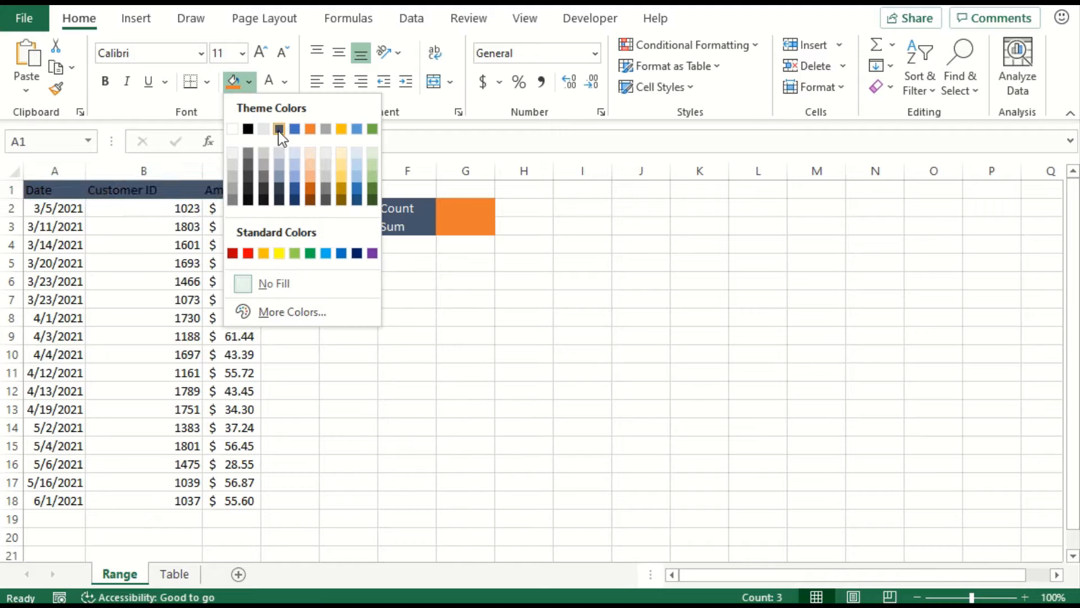
{"action": "left_click", "coordinate": [278, 130]}
- Shade rows 3, 5, 7 and 9 across columns A to C with the light gray theme color
{"action": "left_click_drag", "start_coordinate": [68, 226], "coordinate": [220, 226]}
{"action": "left_click_drag", "start_coordinate": [88, 260], "coordinate": [222, 262]}
{"action": "left_click_drag", "start_coordinate": [53, 299], "coordinate": [248, 302]}
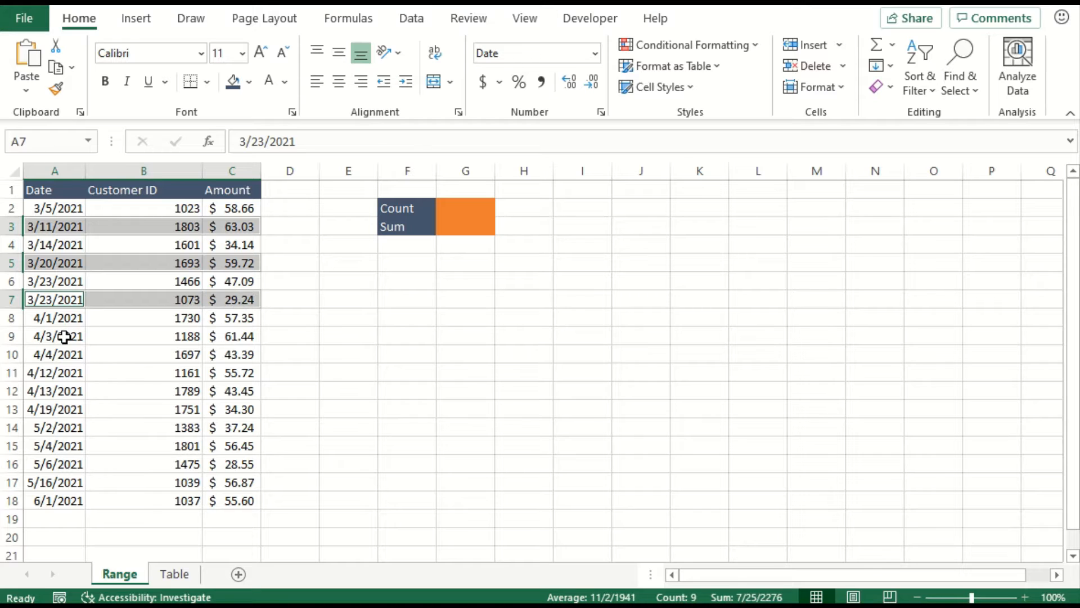
{"action": "left_click_drag", "start_coordinate": [72, 336], "coordinate": [235, 336]}
{"action": "left_click", "coordinate": [248, 87]}
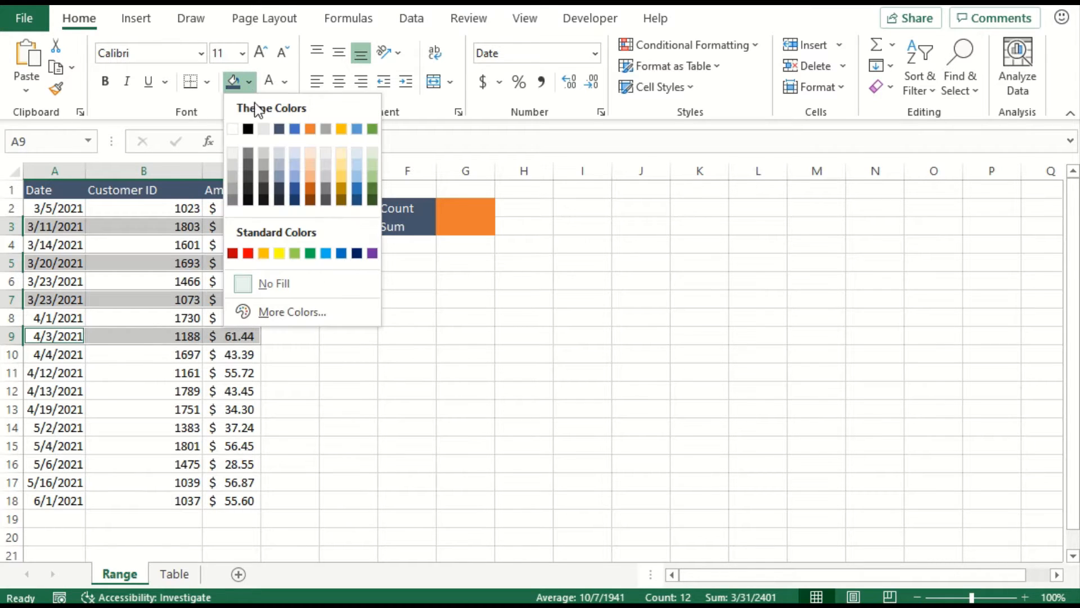
{"action": "left_click", "coordinate": [262, 126]}
{"action": "left_click", "coordinate": [208, 431]}
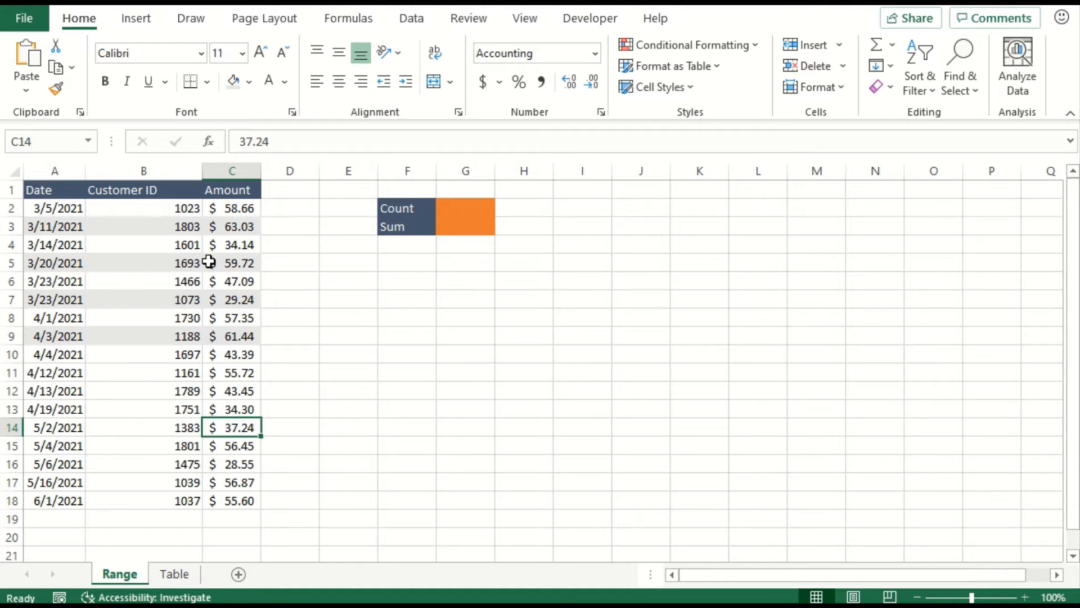
- Undo the alternate row shading and the header formatting on the Range sheet
{"action": "key", "text": "ctrl+z"}
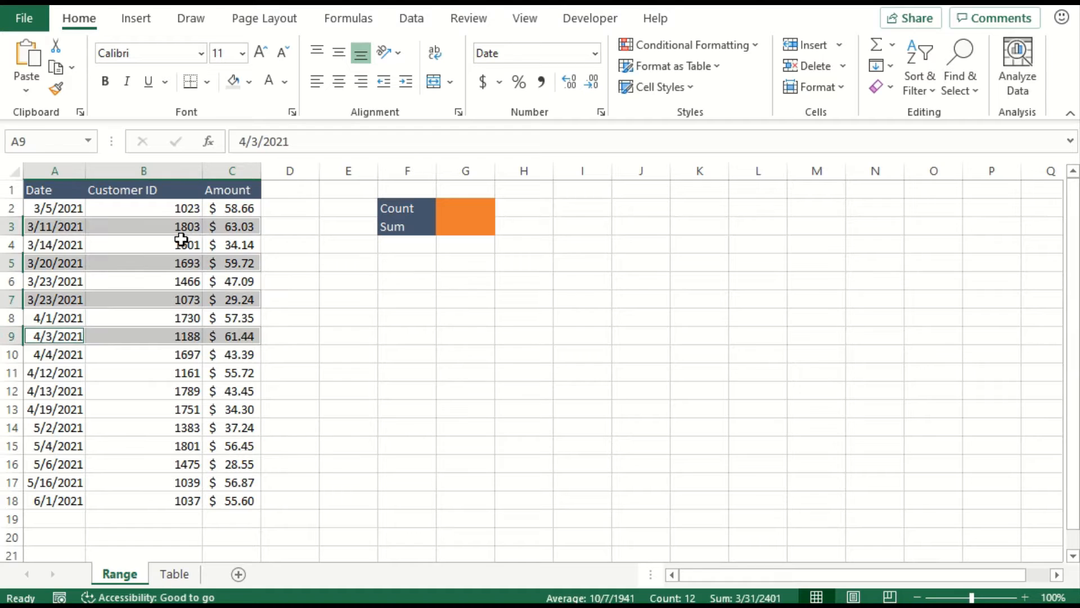
{"action": "key", "text": "ctrl+z"}
{"action": "left_click", "coordinate": [171, 301]}
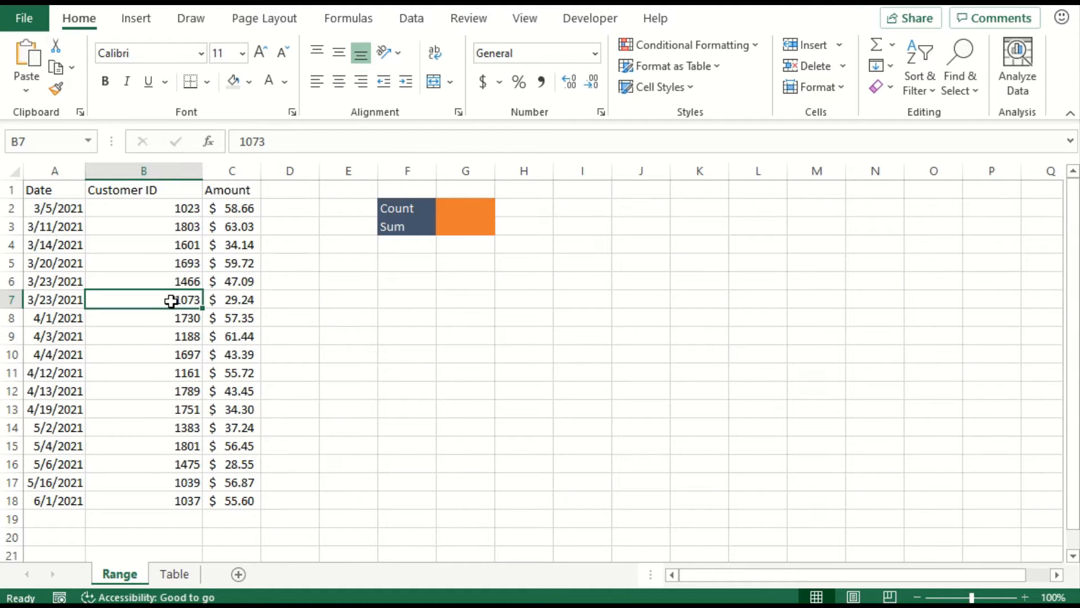
- Convert the data in A1:C18 on the Table sheet into an Excel table with headers
{"action": "left_click", "coordinate": [175, 574]}
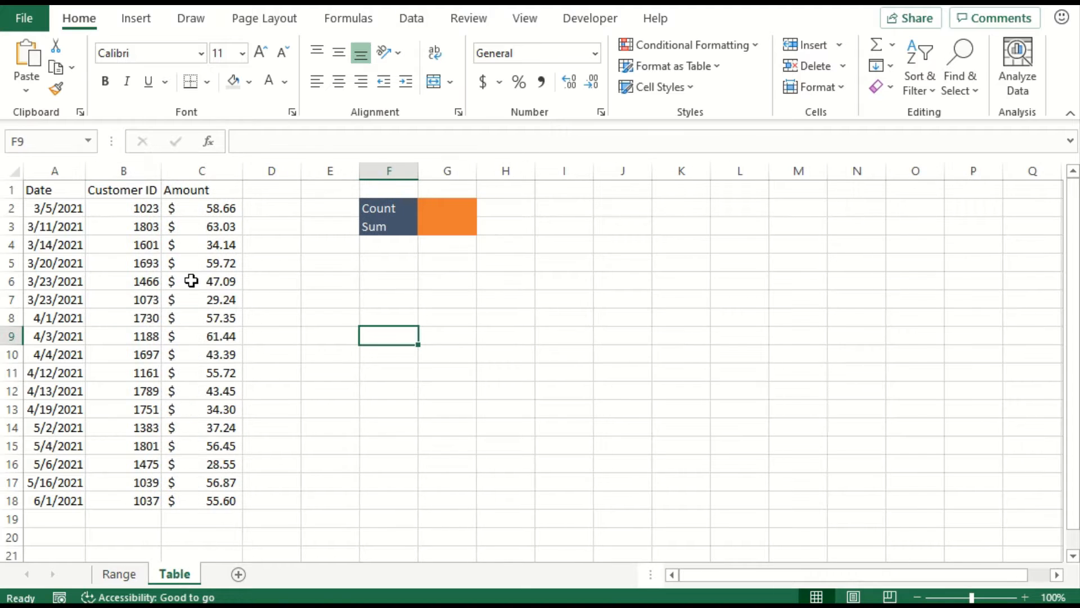
{"action": "left_click", "coordinate": [137, 244]}
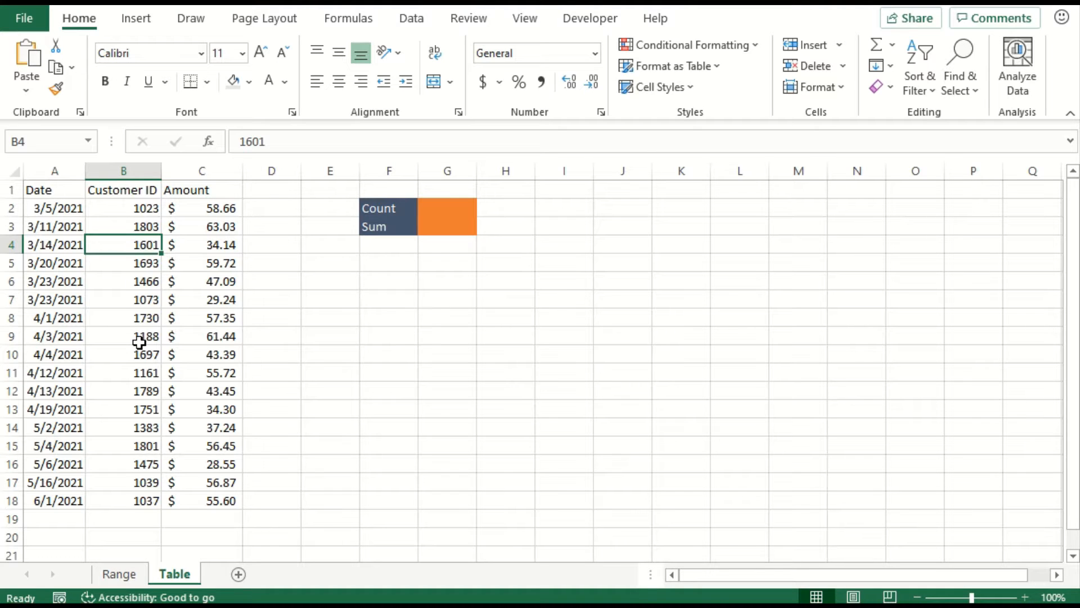
{"action": "left_click", "coordinate": [134, 18]}
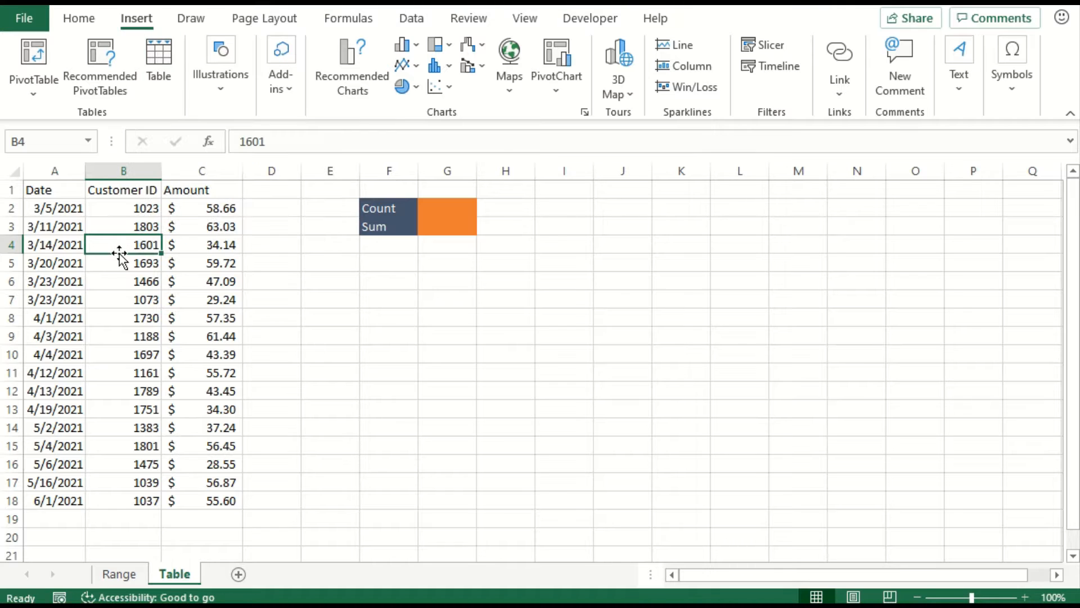
{"action": "key", "text": "ctrl+t"}
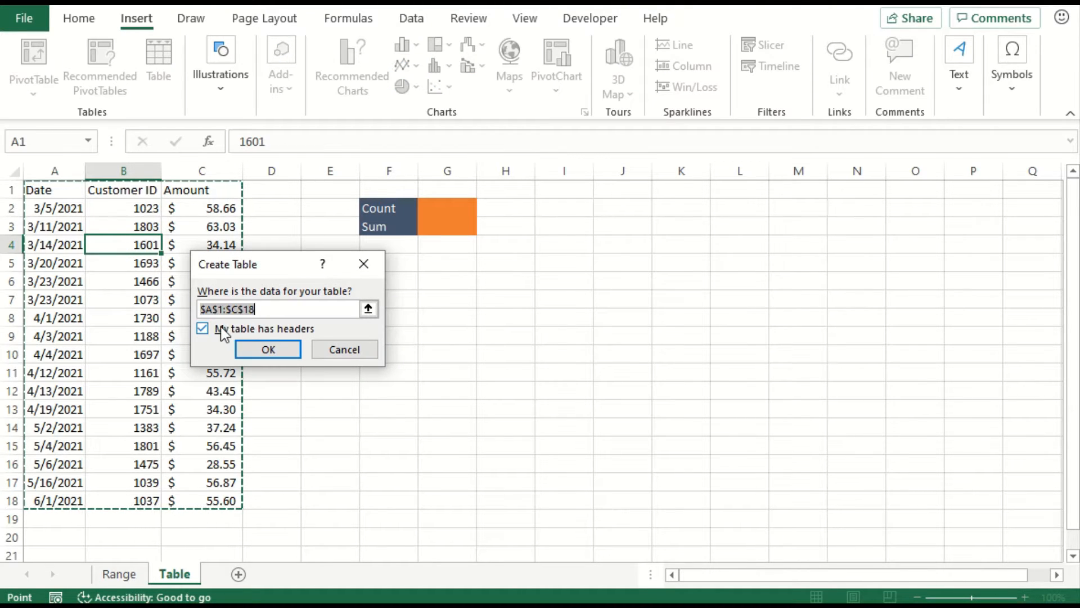
{"action": "left_click", "coordinate": [261, 345]}
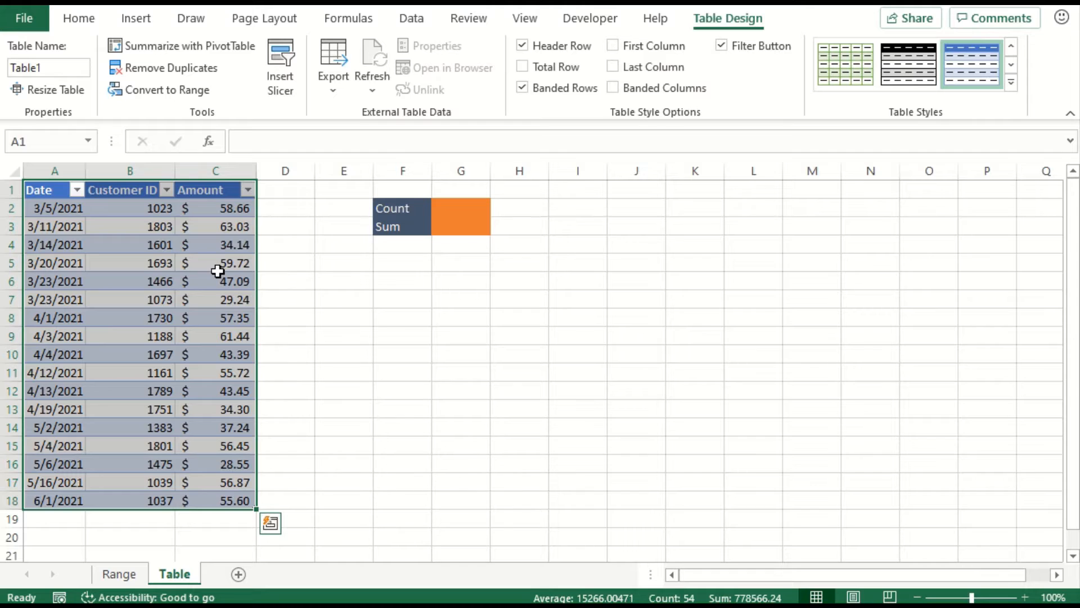
{"action": "left_click", "coordinate": [218, 268]}
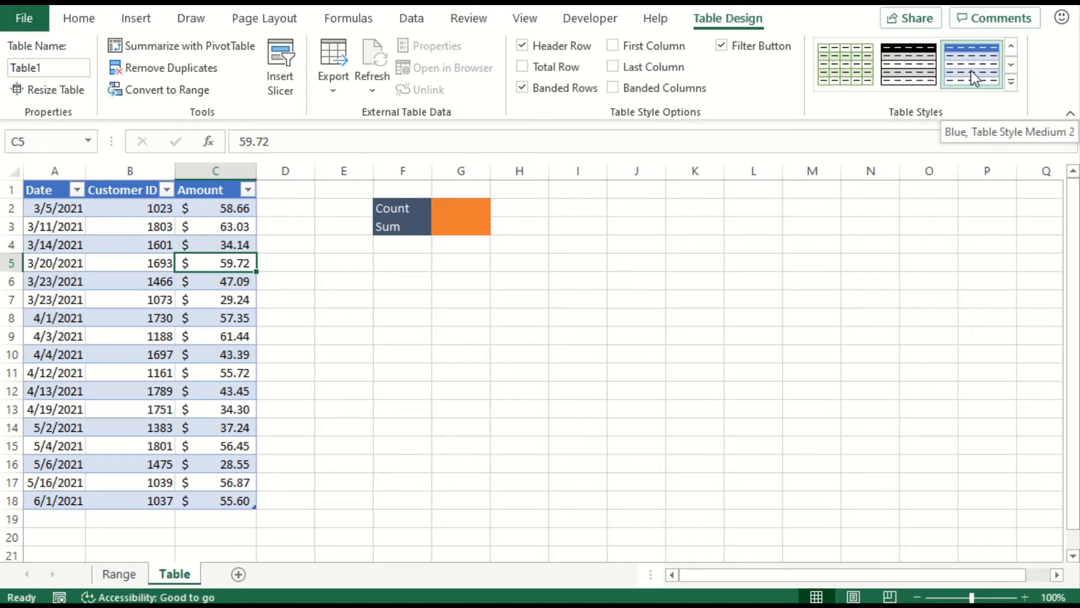
- Browse the table style gallery and view the options for the black light style with a solid header, leaving the table's style as it is
{"action": "left_click", "coordinate": [1011, 83]}
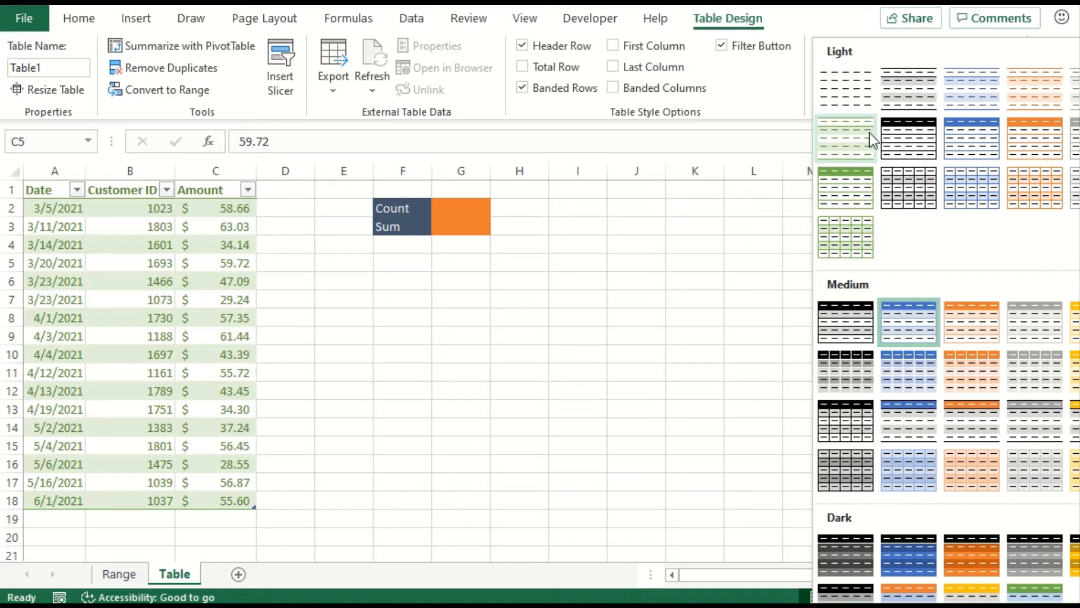
{"action": "right_click", "coordinate": [908, 140]}
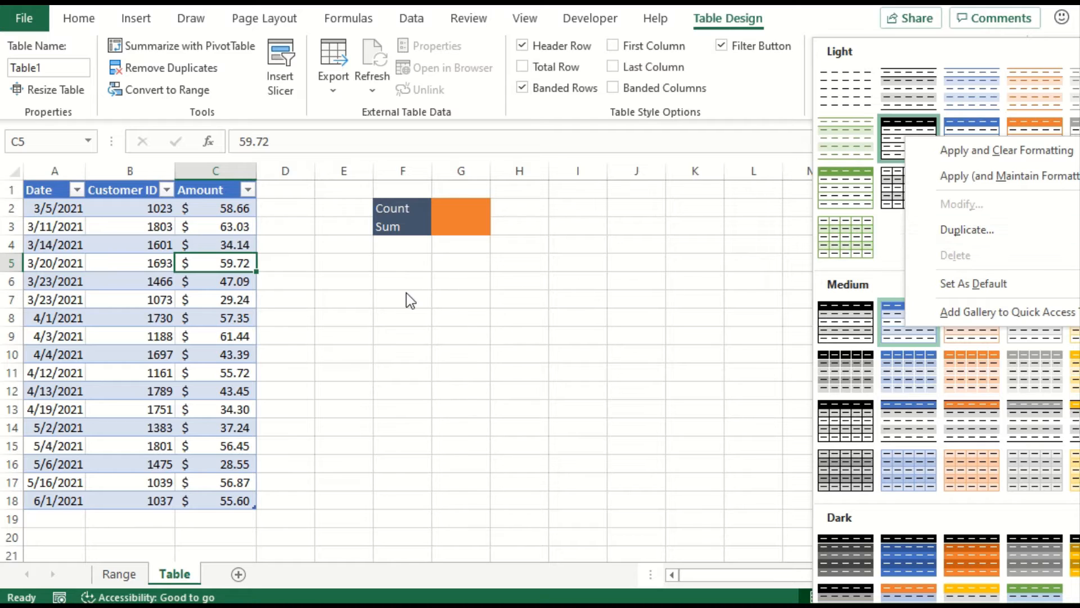
{"action": "left_click", "coordinate": [146, 285]}
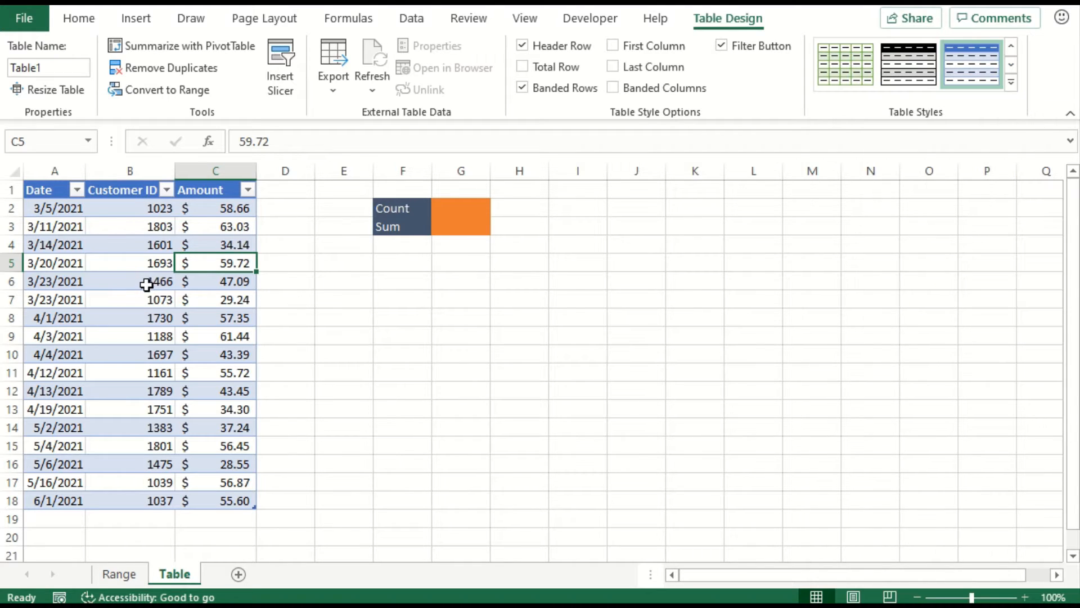
{"action": "left_click", "coordinate": [129, 263]}
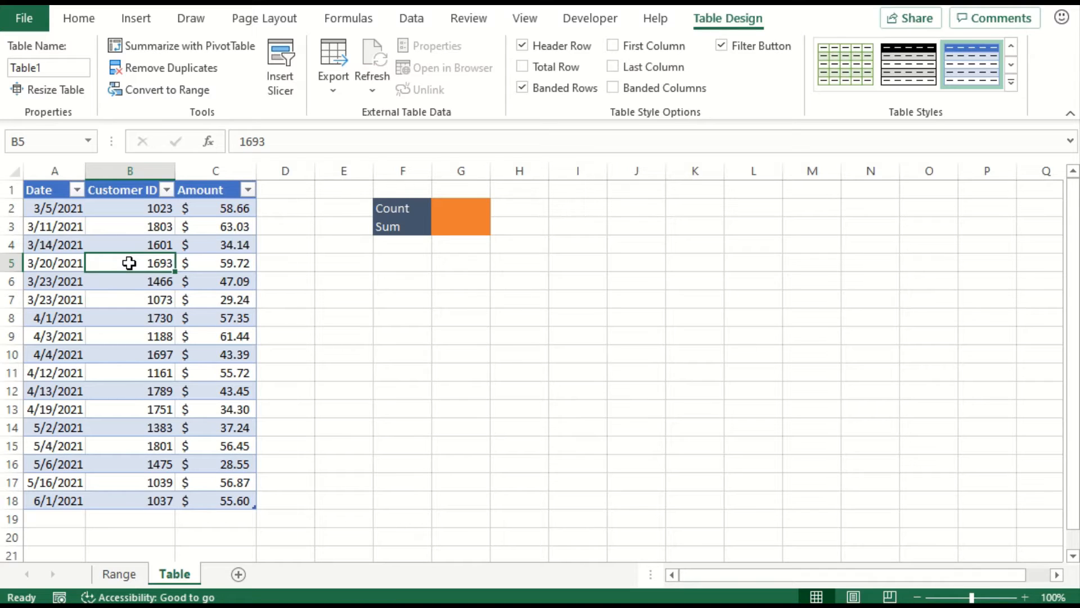
- On the Range sheet, count the customer IDs in G2 with =COUNT(B2:B18)
{"action": "left_click", "coordinate": [120, 574]}
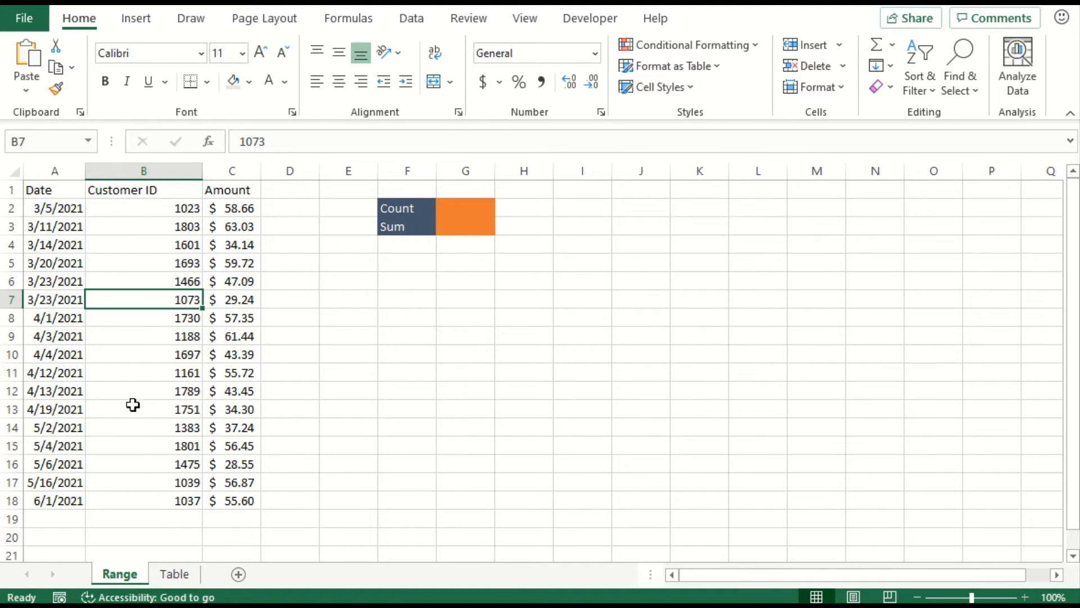
{"action": "left_click", "coordinate": [453, 211]}
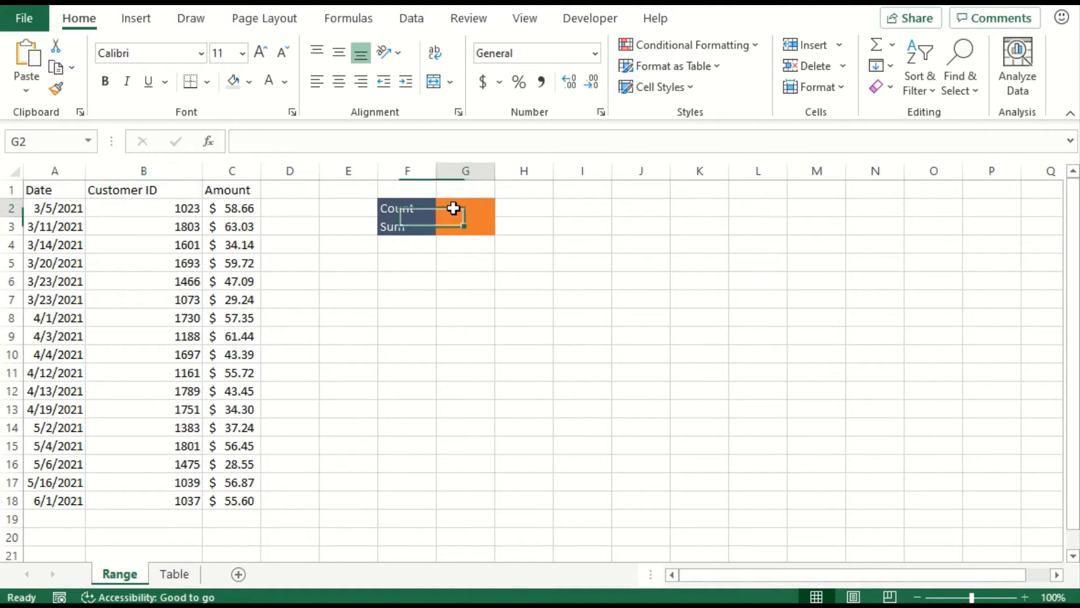
{"action": "type", "text": "=coun"}
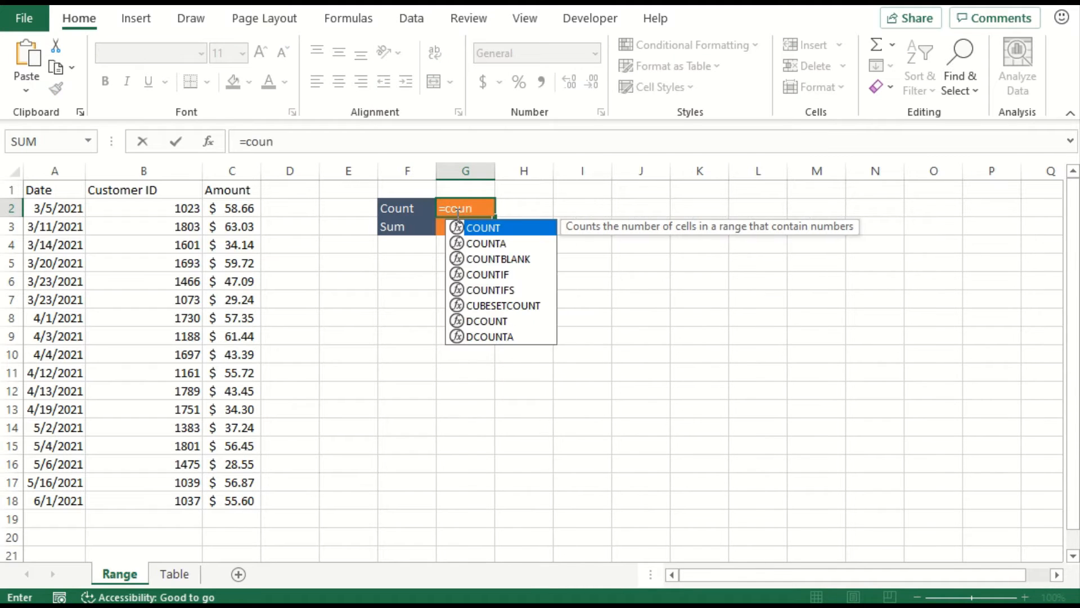
{"action": "key", "text": "Tab"}
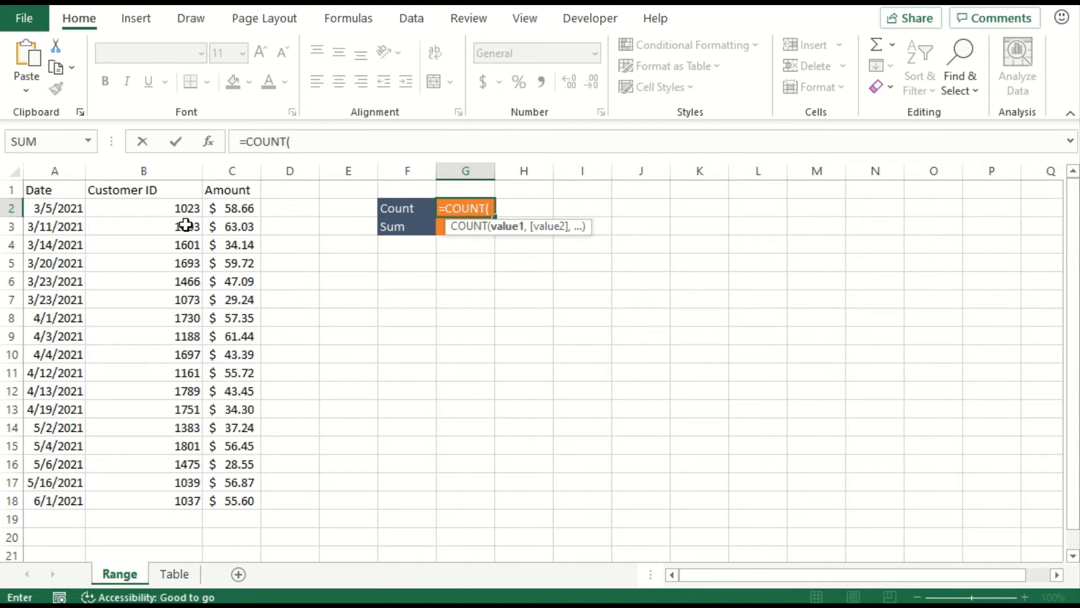
{"action": "left_click_drag", "start_coordinate": [179, 208], "coordinate": [184, 499]}
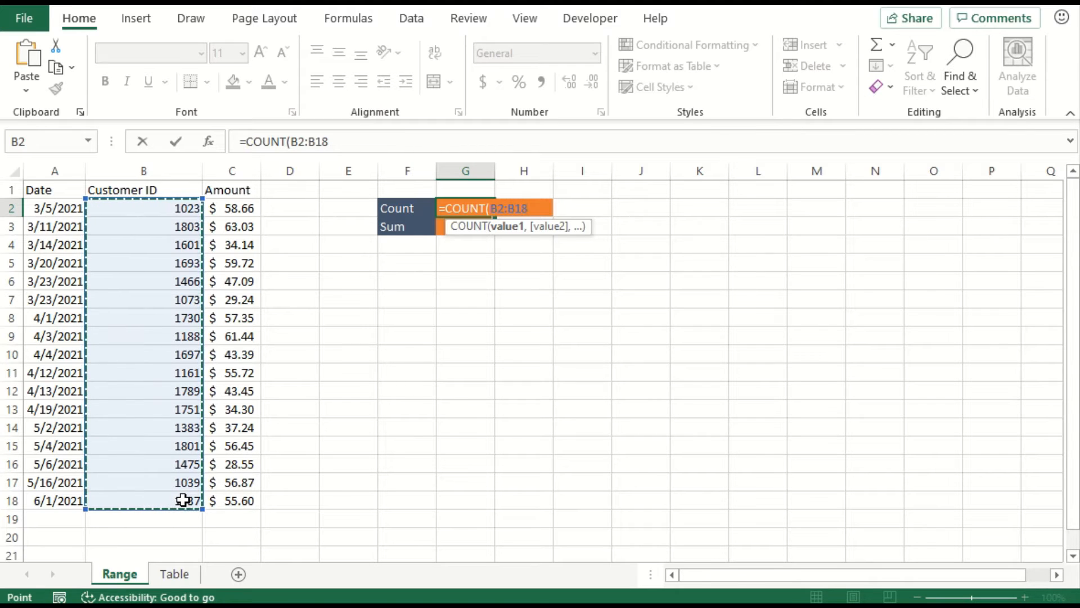
{"action": "type", "text": ")"}
{"action": "key", "text": "Return"}
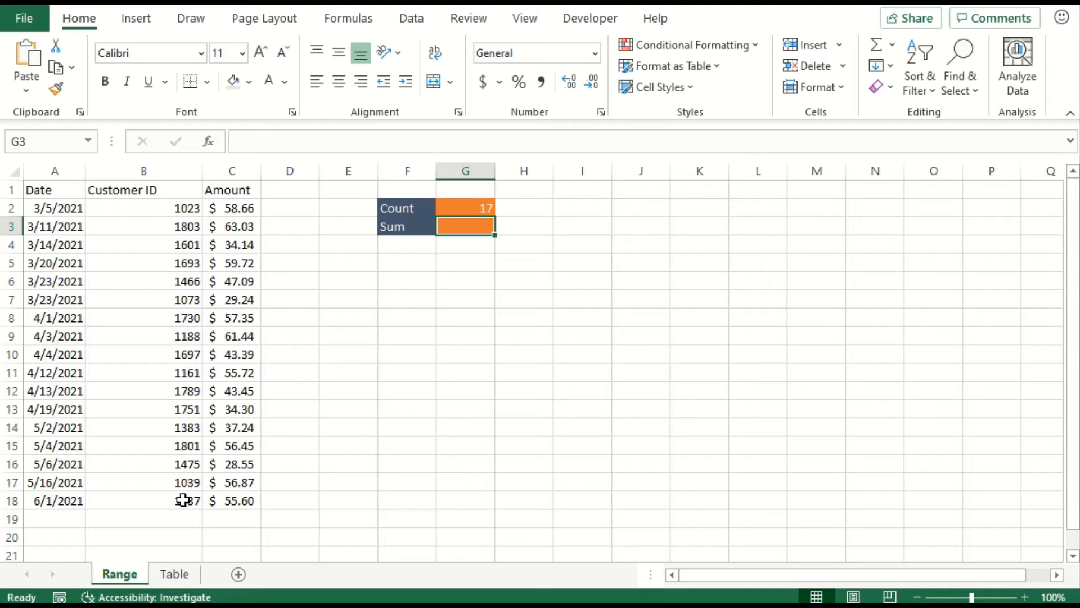
- Total the amounts in G3 with =SUM(C2:C18)
{"action": "type", "text": "="}
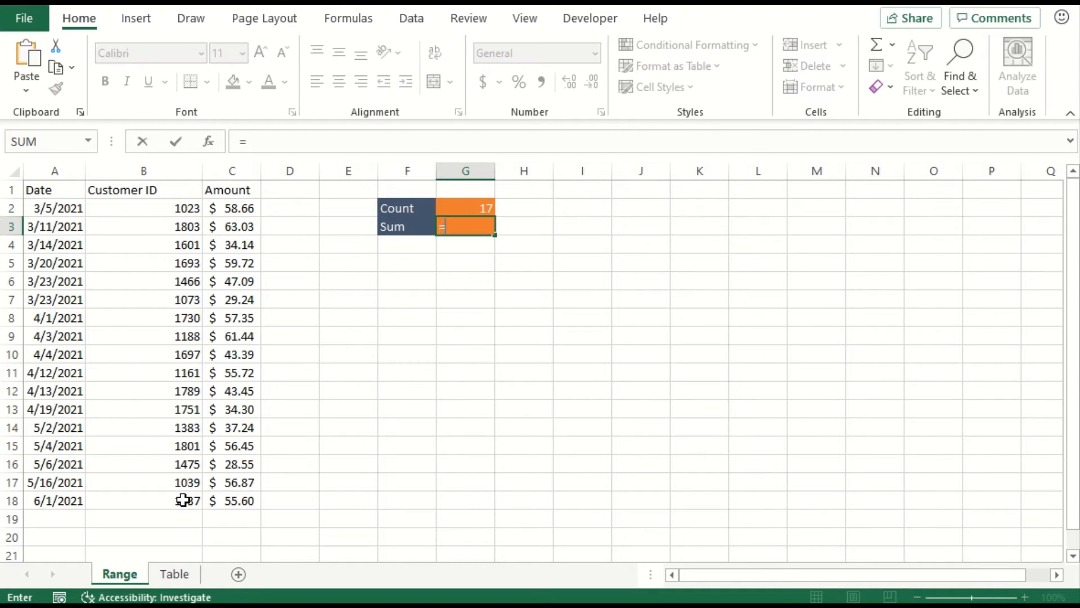
{"action": "type", "text": "sum"}
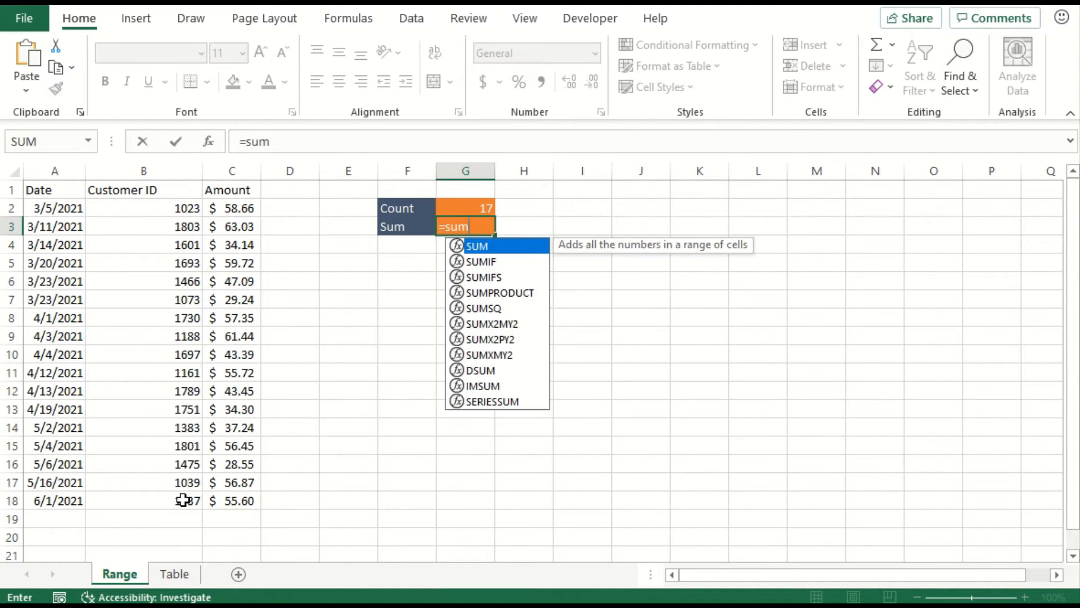
{"action": "key", "text": "Tab"}
{"action": "left_click_drag", "start_coordinate": [244, 213], "coordinate": [236, 495]}
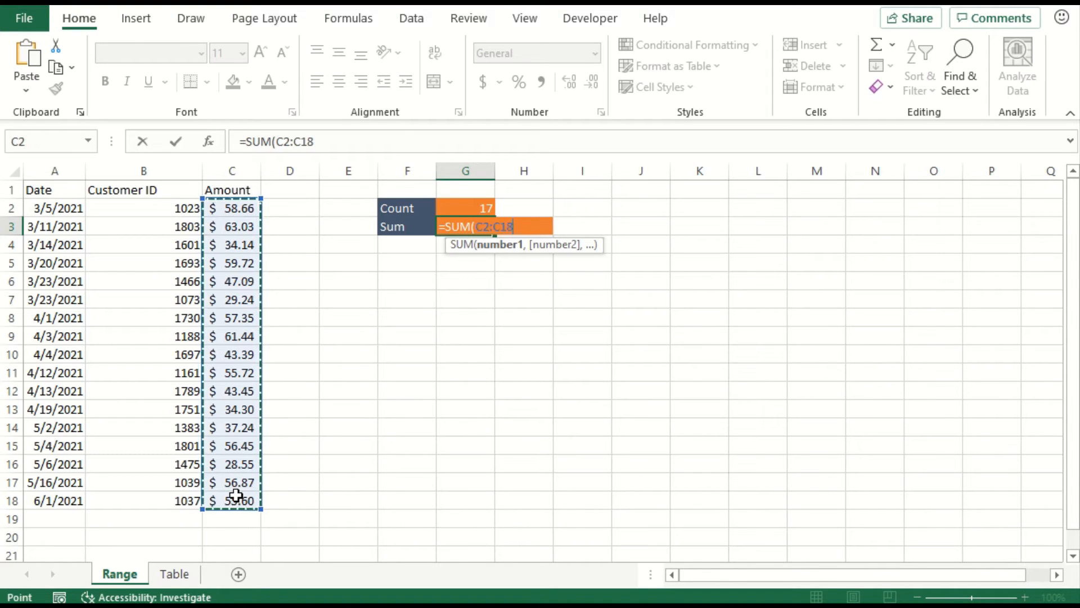
{"action": "type", "text": ")"}
{"action": "key", "text": "Return"}
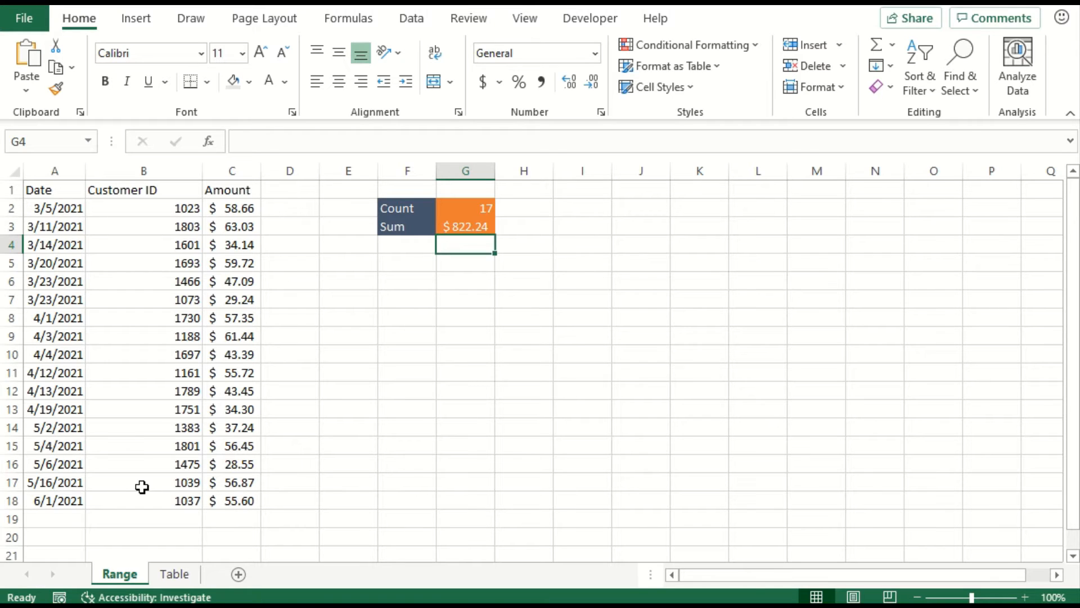
- Copy the record in A17:C17 to row 19 below the data and inspect the range referenced by the Count formula in G2
{"action": "left_click_drag", "start_coordinate": [70, 483], "coordinate": [222, 483]}
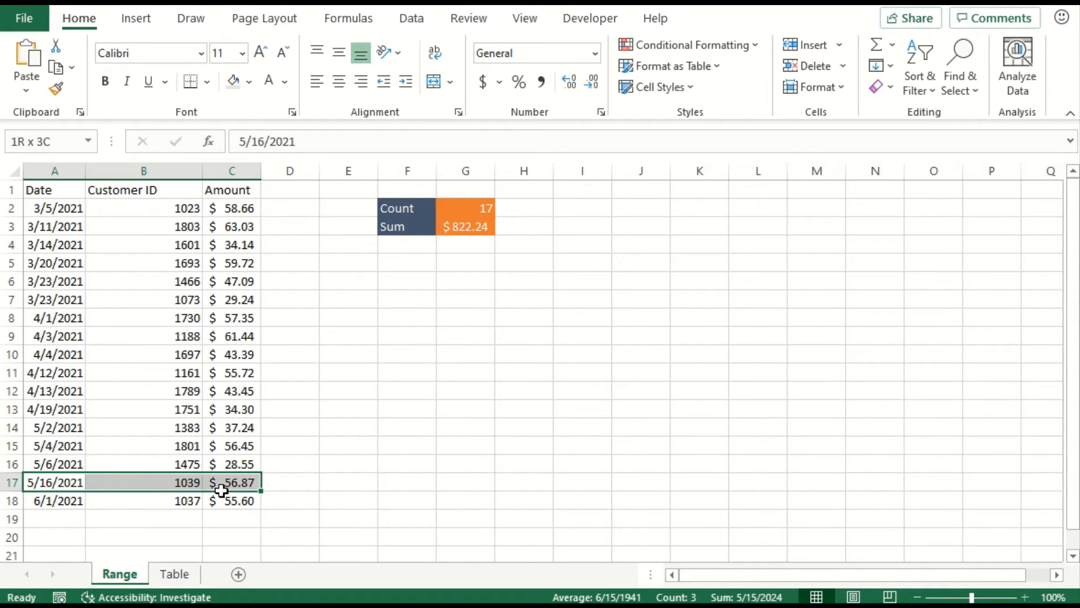
{"action": "key", "text": "ctrl+c"}
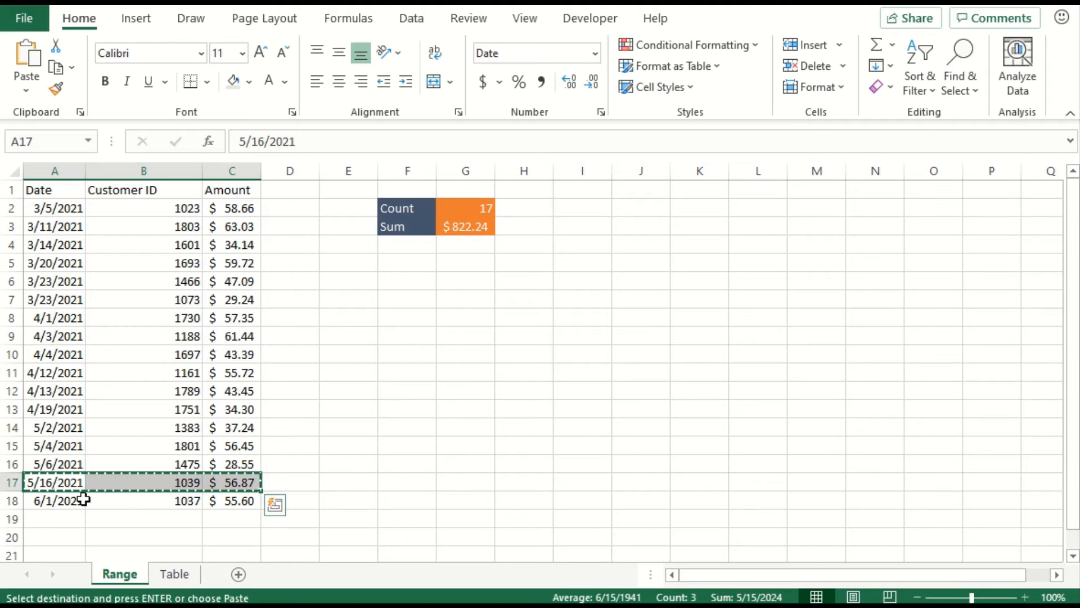
{"action": "left_click", "coordinate": [48, 523]}
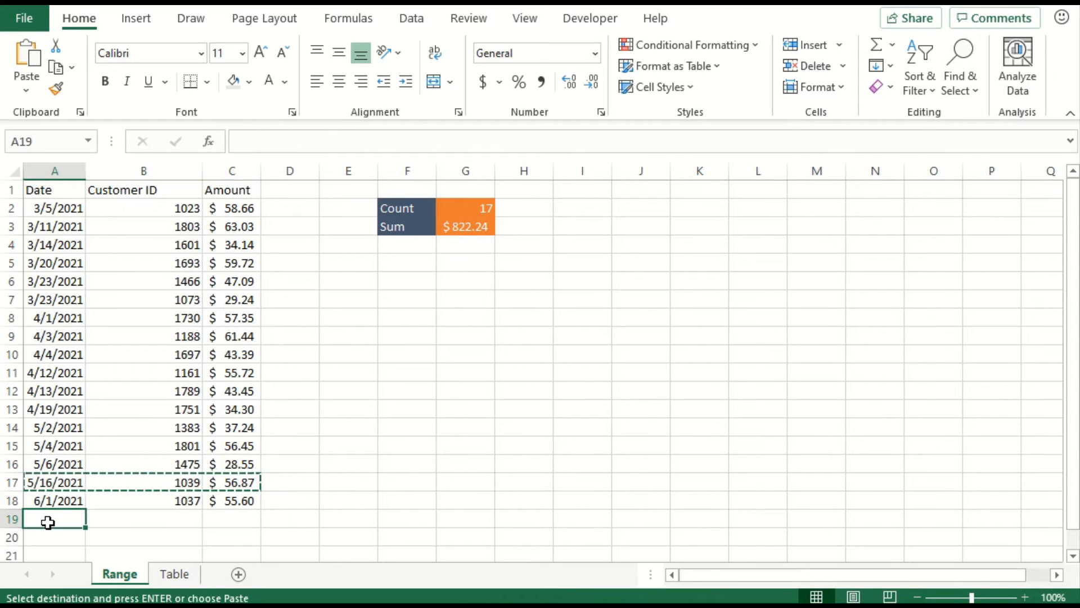
{"action": "key", "text": "ctrl+v"}
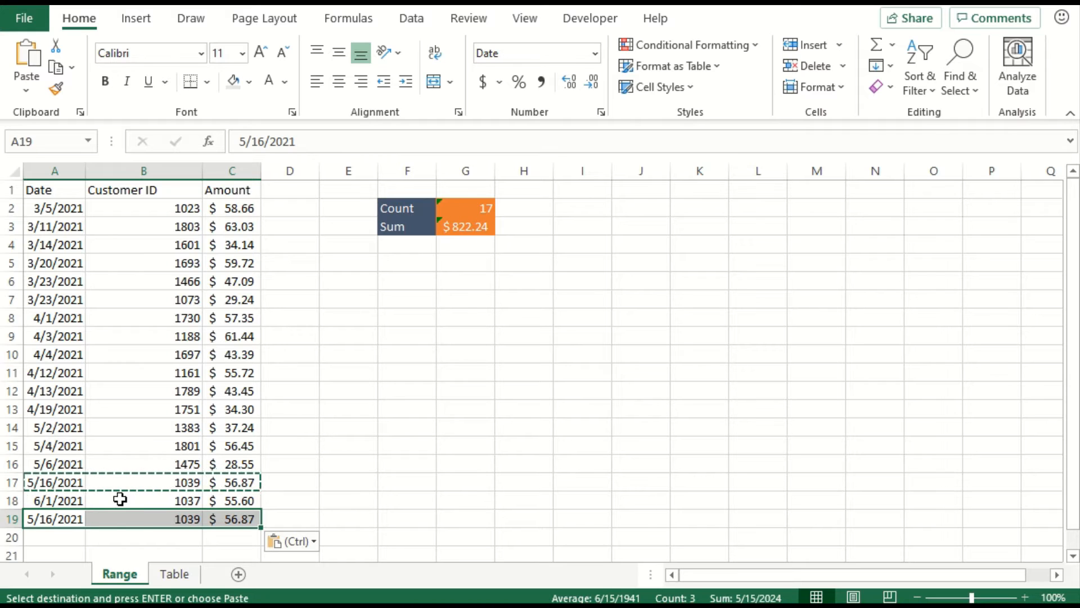
{"action": "double_click", "coordinate": [480, 208]}
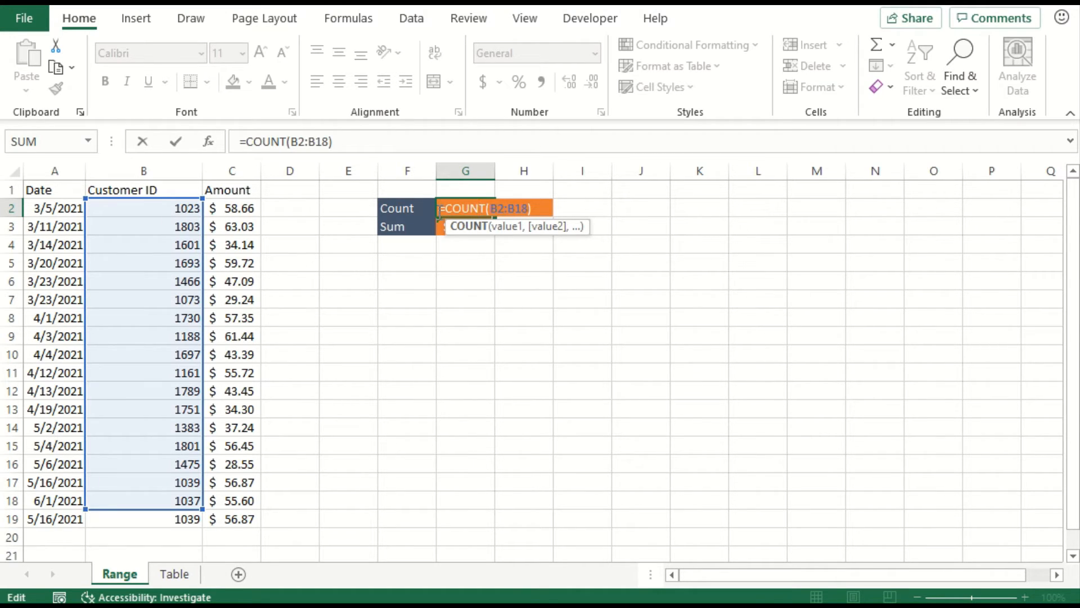
{"action": "key", "text": "Escape"}
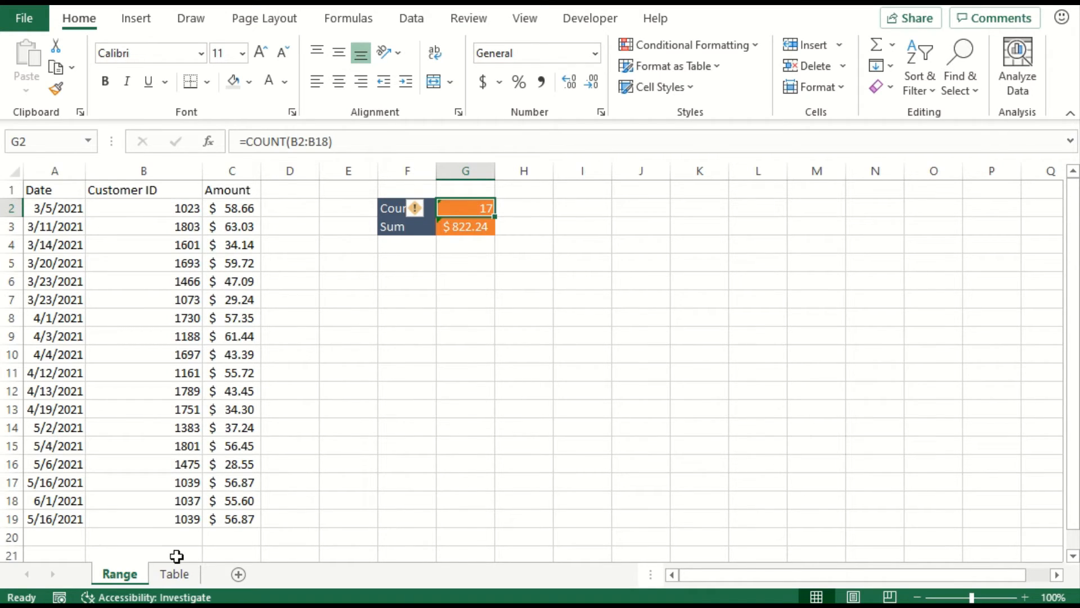
- On the Table sheet, count the customer IDs in G2 with =COUNT(Table1[Customer ID])
{"action": "left_click", "coordinate": [170, 574]}
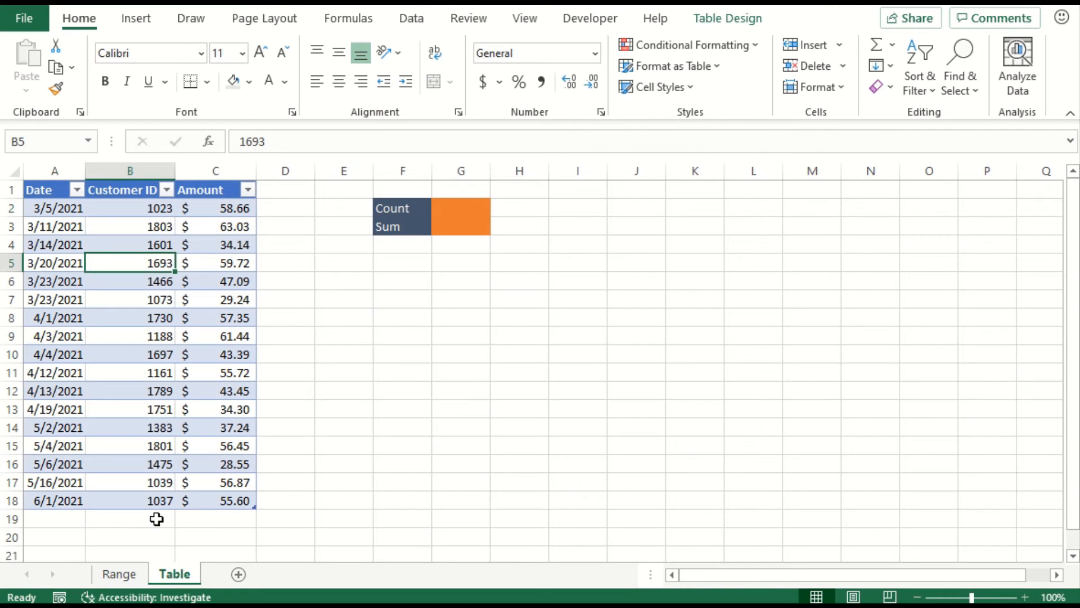
{"action": "left_click", "coordinate": [467, 207]}
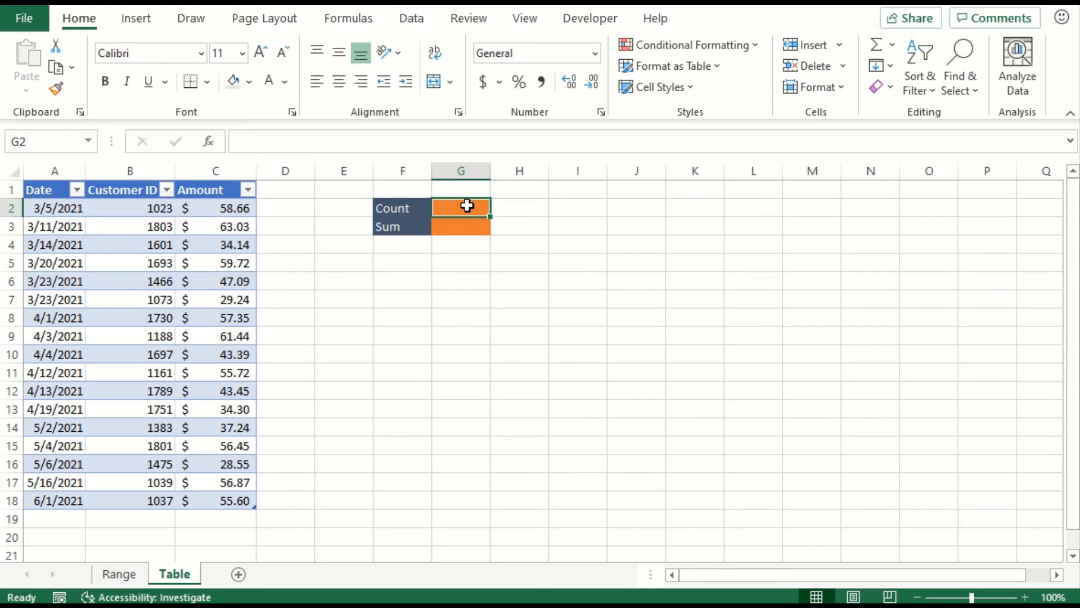
{"action": "type", "text": "=coun"}
{"action": "key", "text": "Tab"}
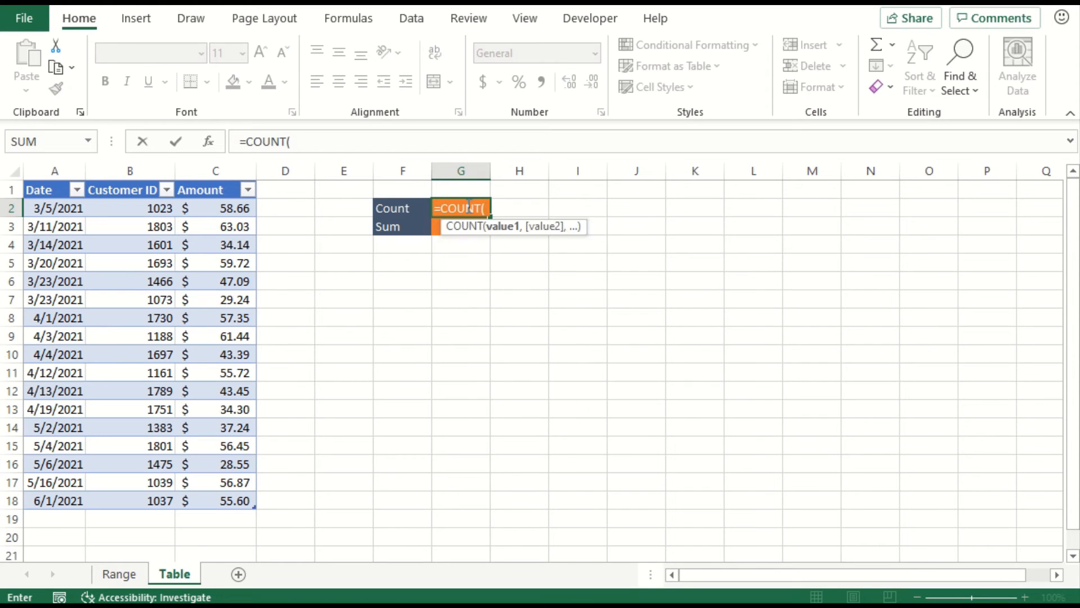
{"action": "left_click_drag", "start_coordinate": [151, 209], "coordinate": [126, 504]}
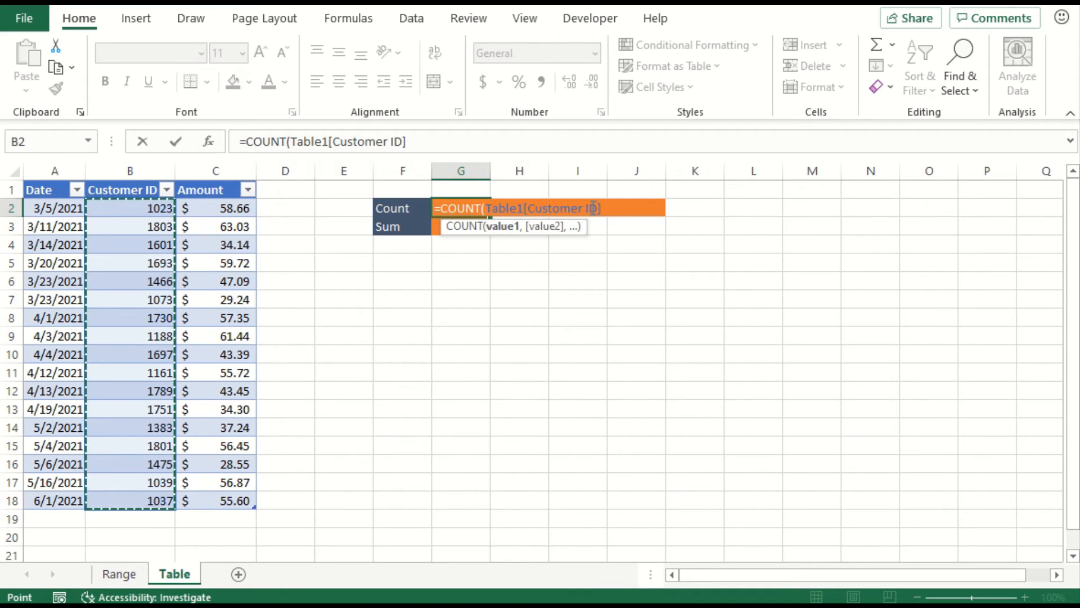
{"action": "type", "text": ")"}
{"action": "key", "text": "Return"}
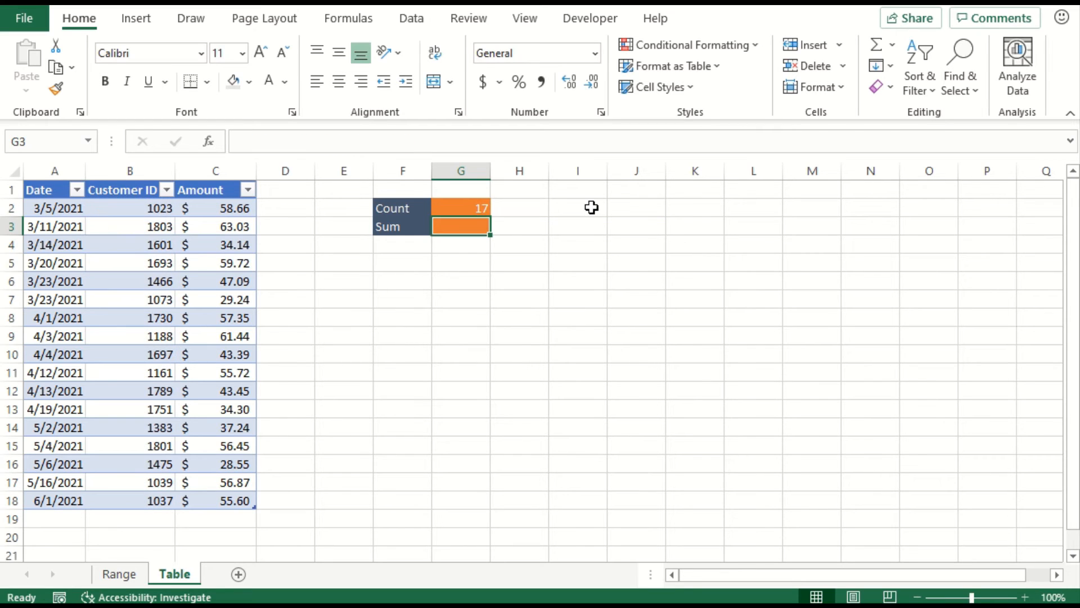
- Total the table's amounts in G3 with =SUM(Table1[Amount])
{"action": "type", "text": "=su"}
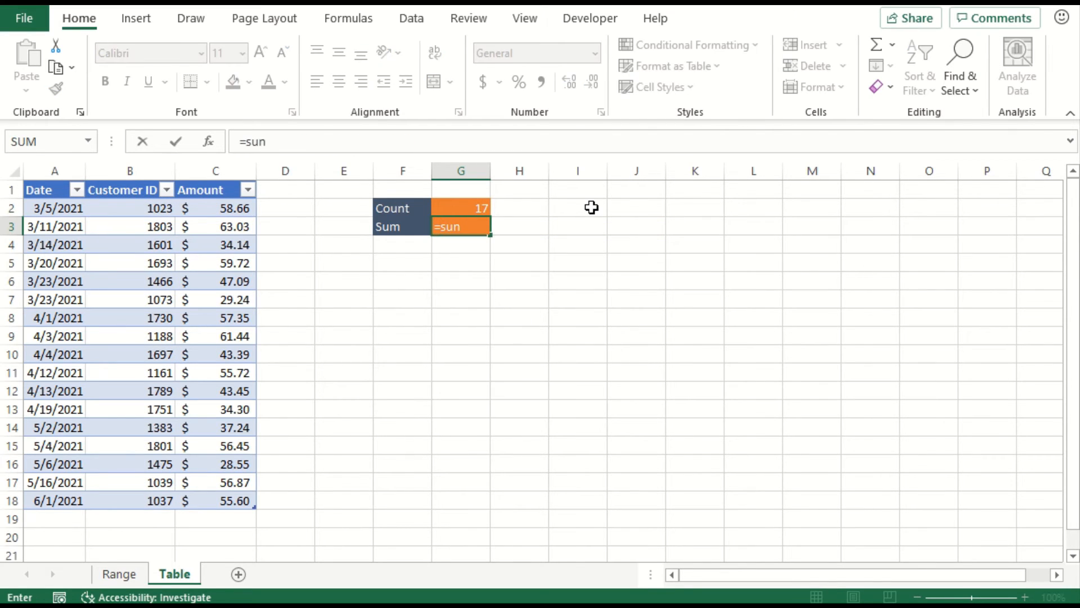
{"action": "type", "text": "m"}
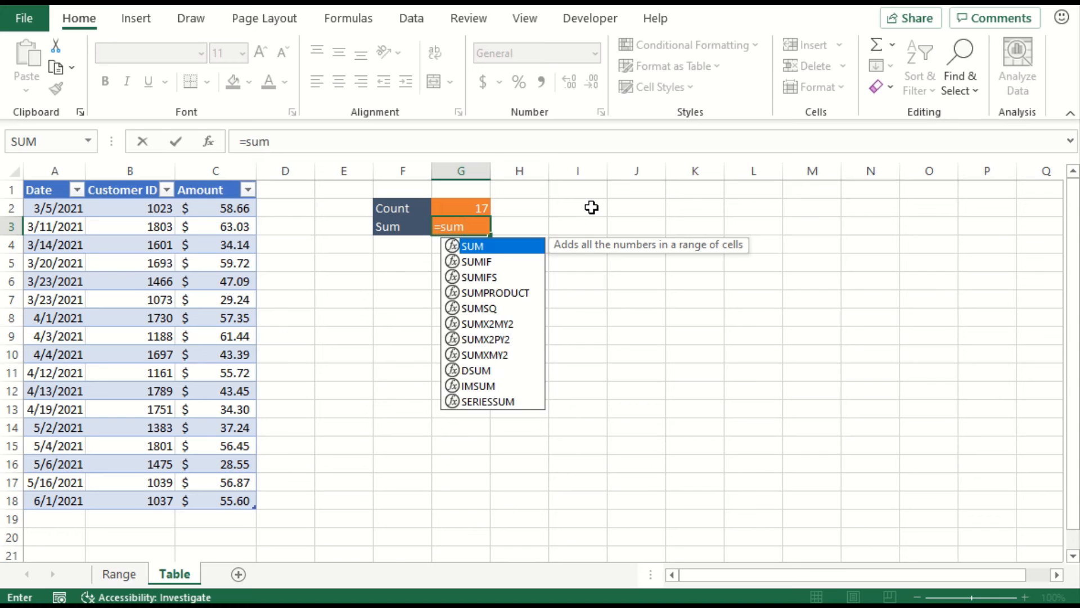
{"action": "key", "text": "Tab"}
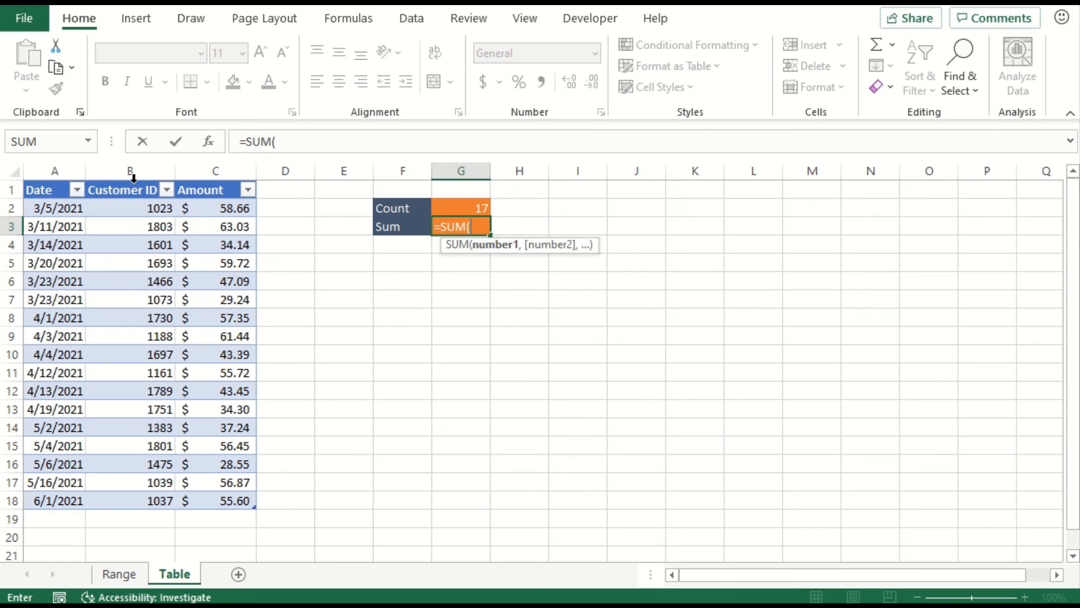
{"action": "left_click", "coordinate": [199, 183]}
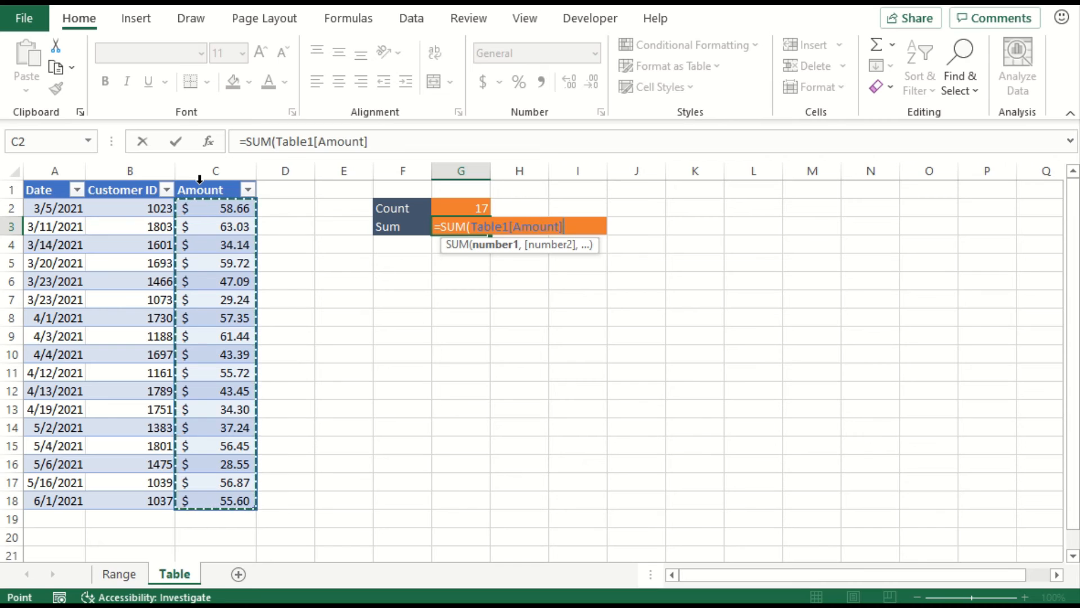
{"action": "type", "text": ")"}
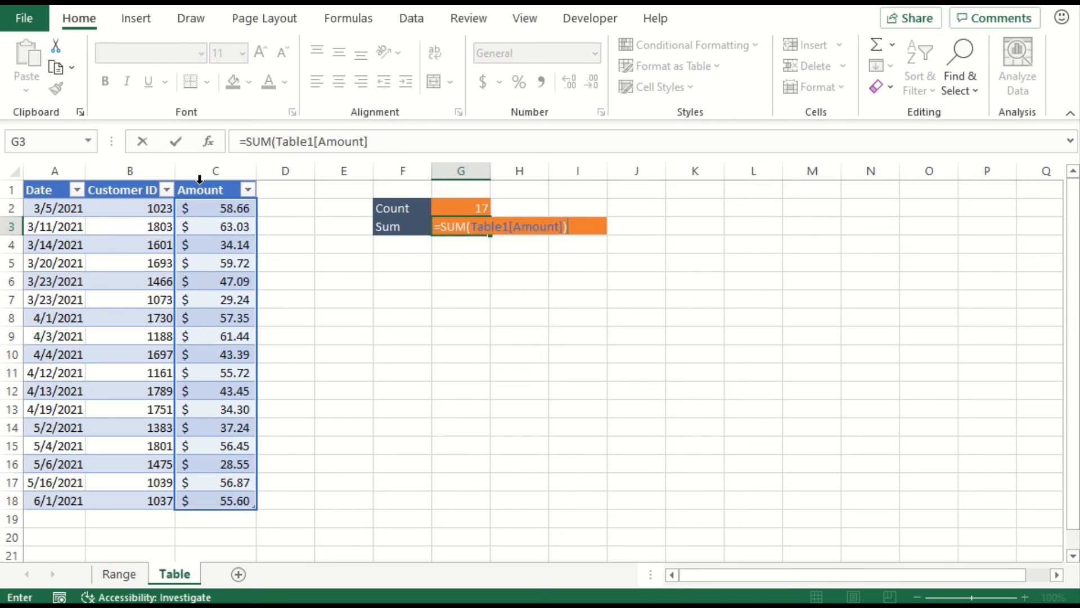
{"action": "key", "text": "Return"}
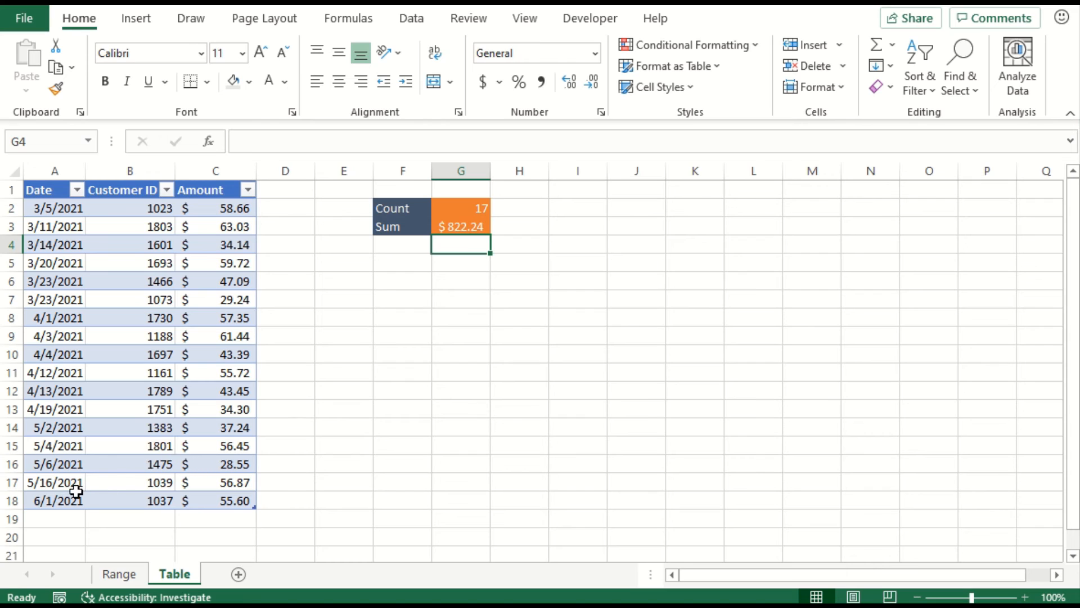
- Copy the table record in A17:C17 and paste it directly below the table into rows 19 and 20
{"action": "left_click_drag", "start_coordinate": [75, 487], "coordinate": [177, 485]}
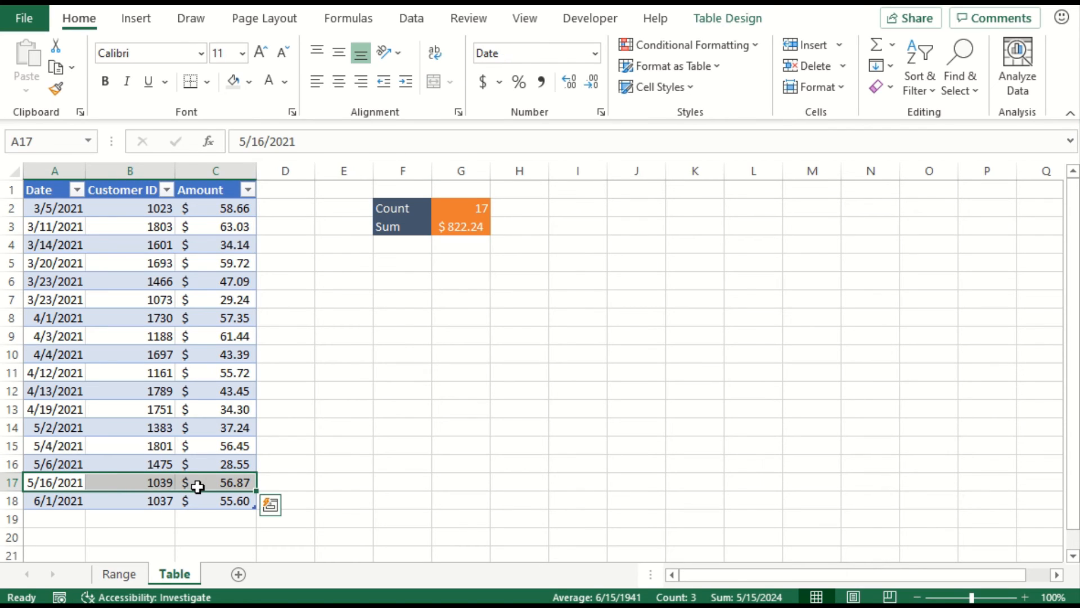
{"action": "key", "text": "ctrl+c"}
{"action": "left_click", "coordinate": [63, 519]}
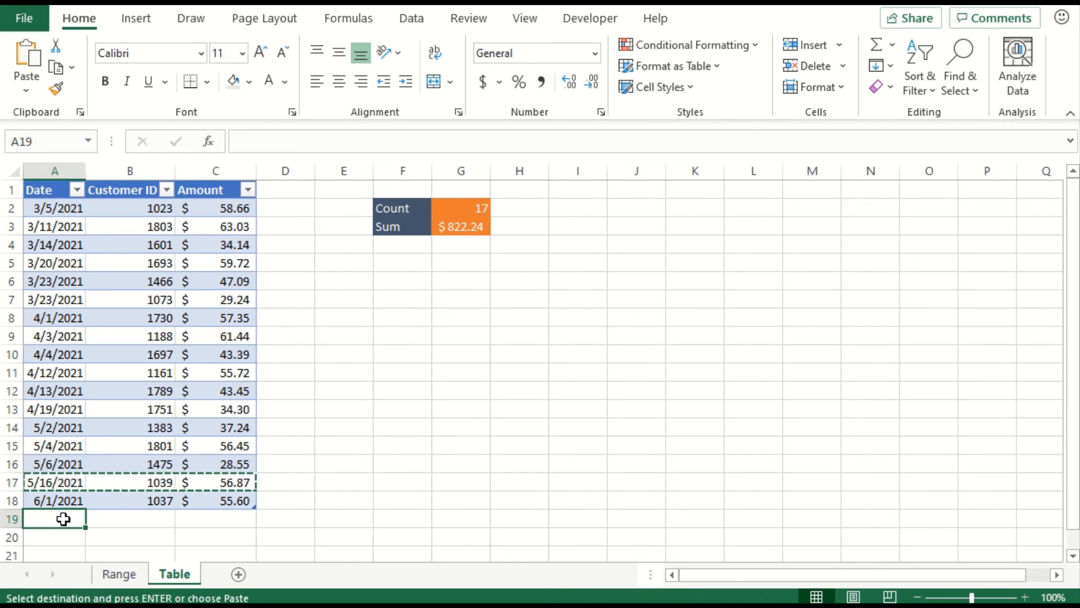
{"action": "key", "text": "ctrl+v"}
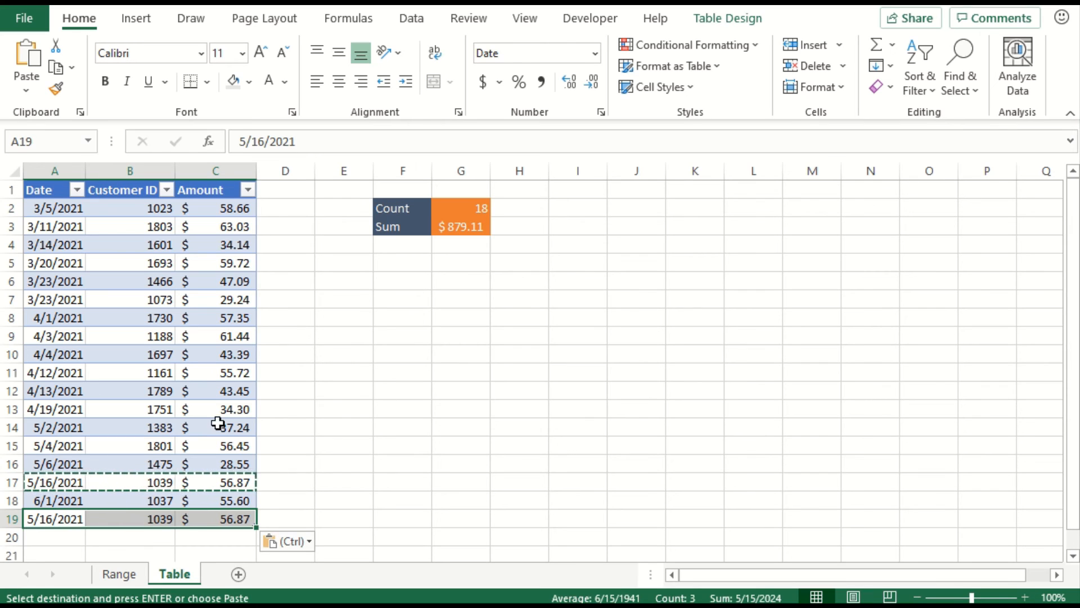
{"action": "left_click", "coordinate": [217, 426]}
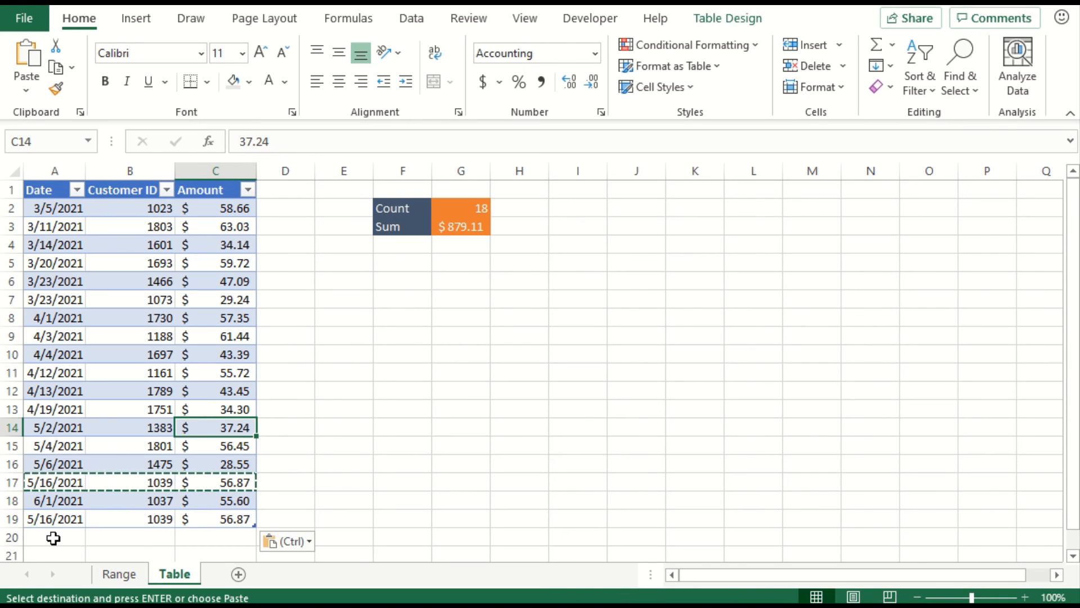
{"action": "left_click", "coordinate": [53, 537]}
{"action": "key", "text": "ctrl+v"}
{"action": "left_click", "coordinate": [169, 481]}
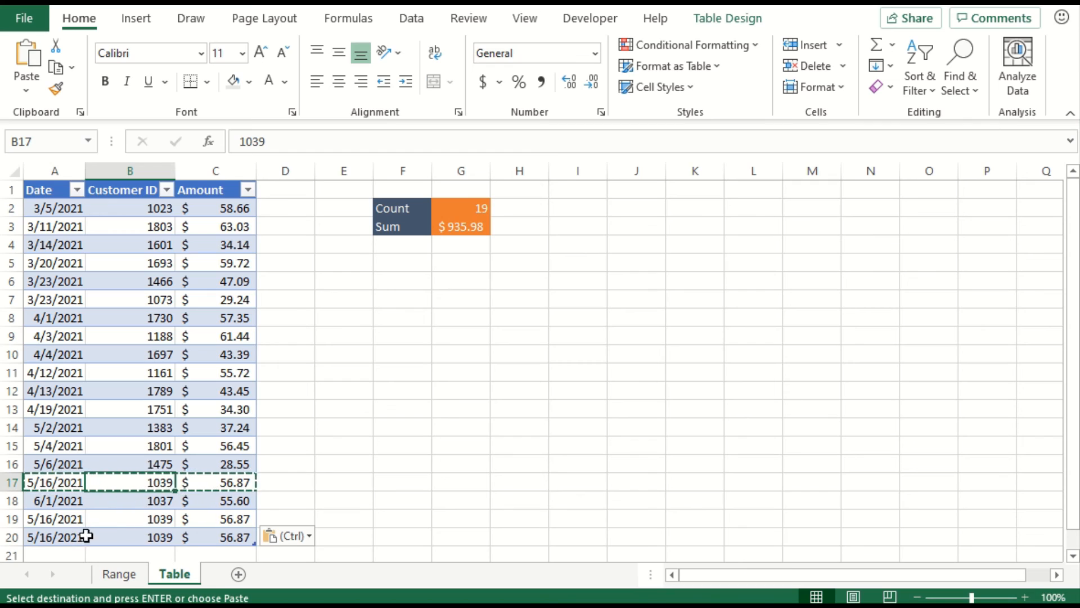